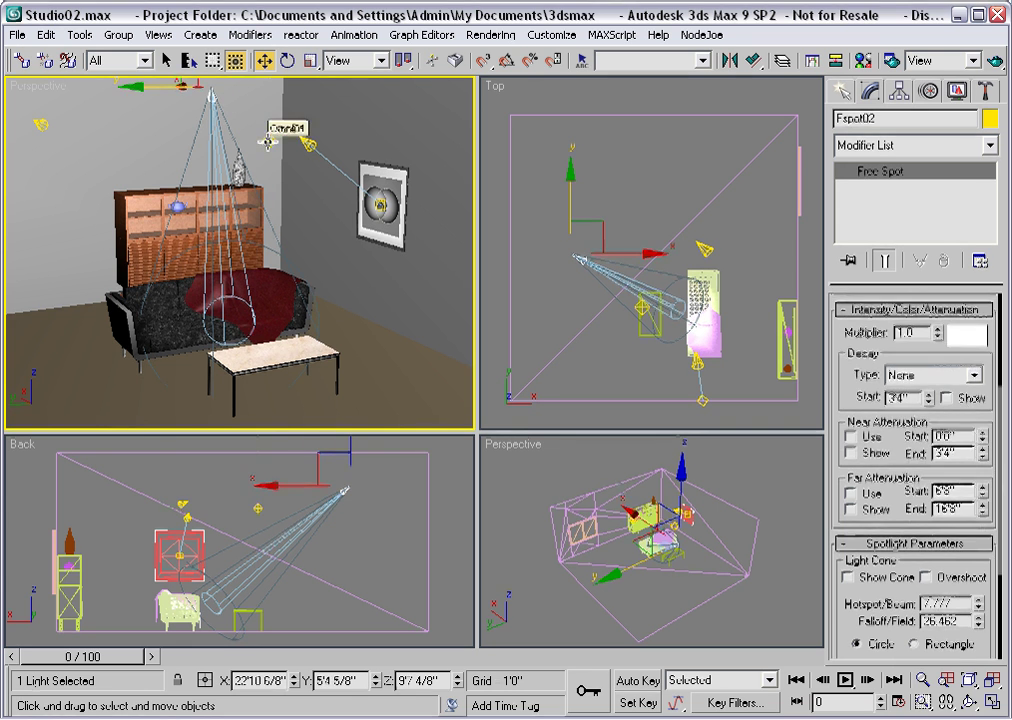
- Select the omni light Omni01 and try its decay type as Inverse, followed by Inverse Square
left_click(267, 141)
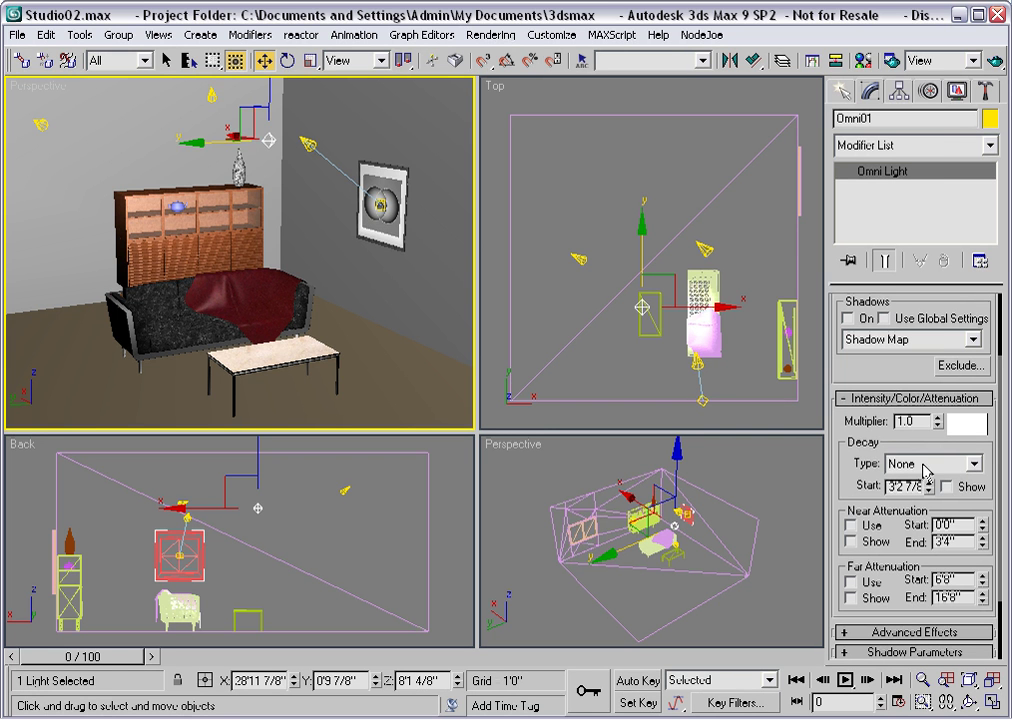
left_click(974, 465)
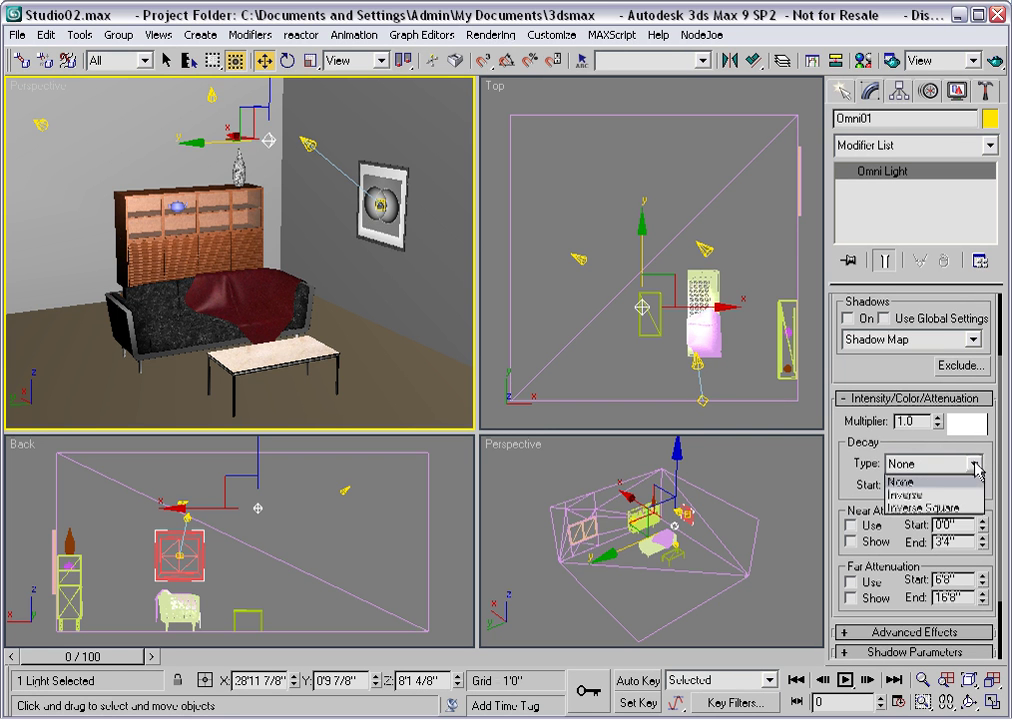
left_click(929, 496)
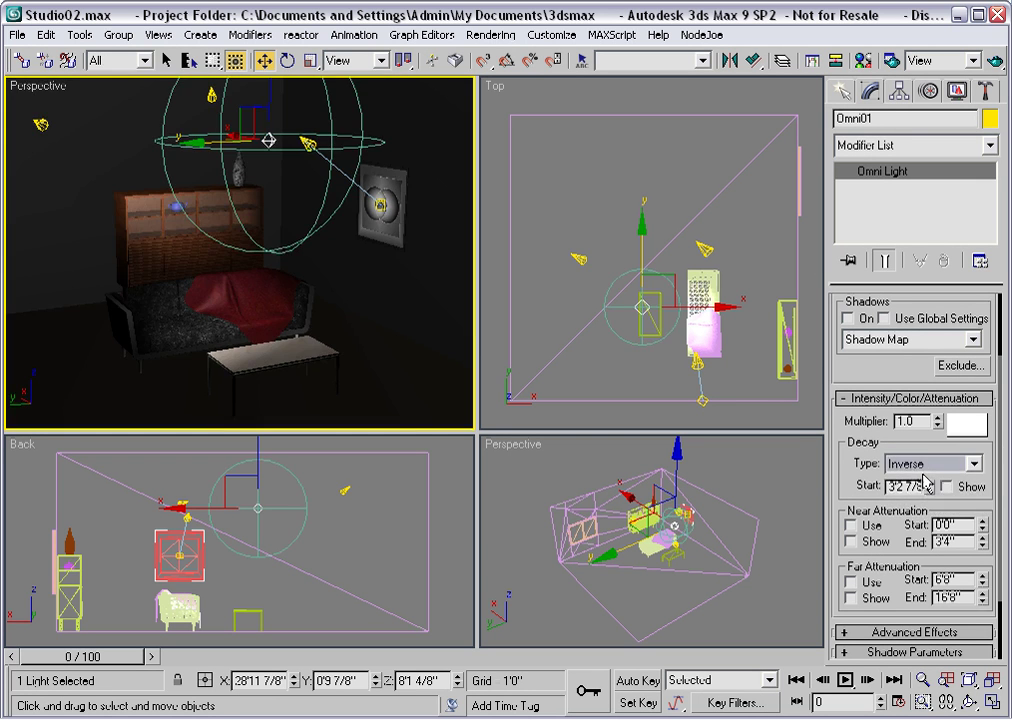
left_click(975, 464)
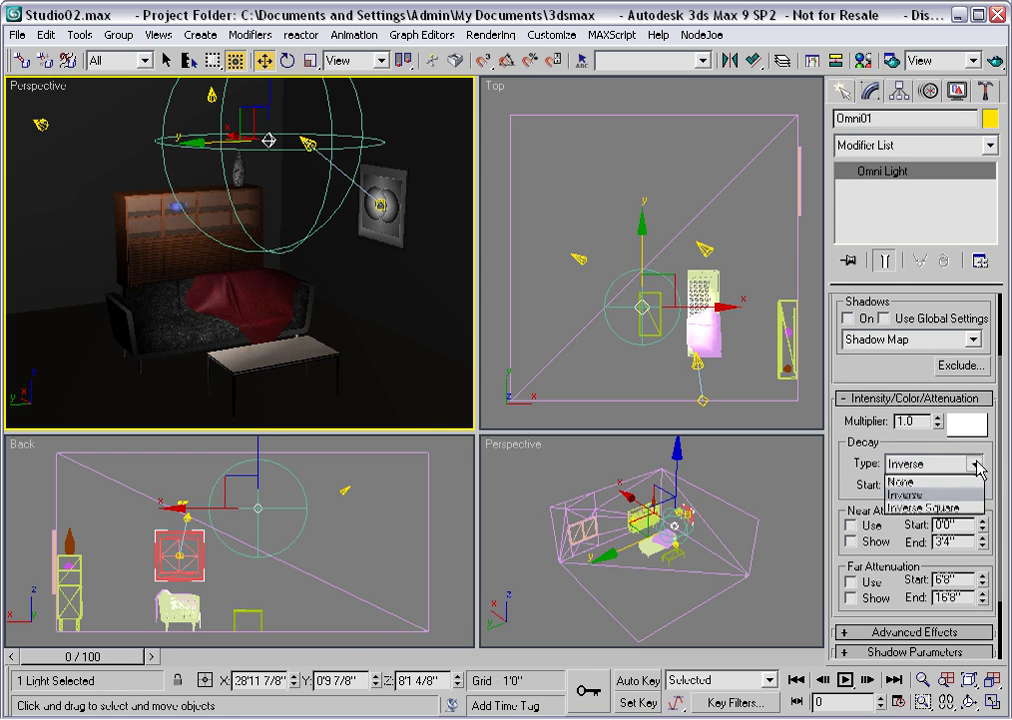
left_click(940, 508)
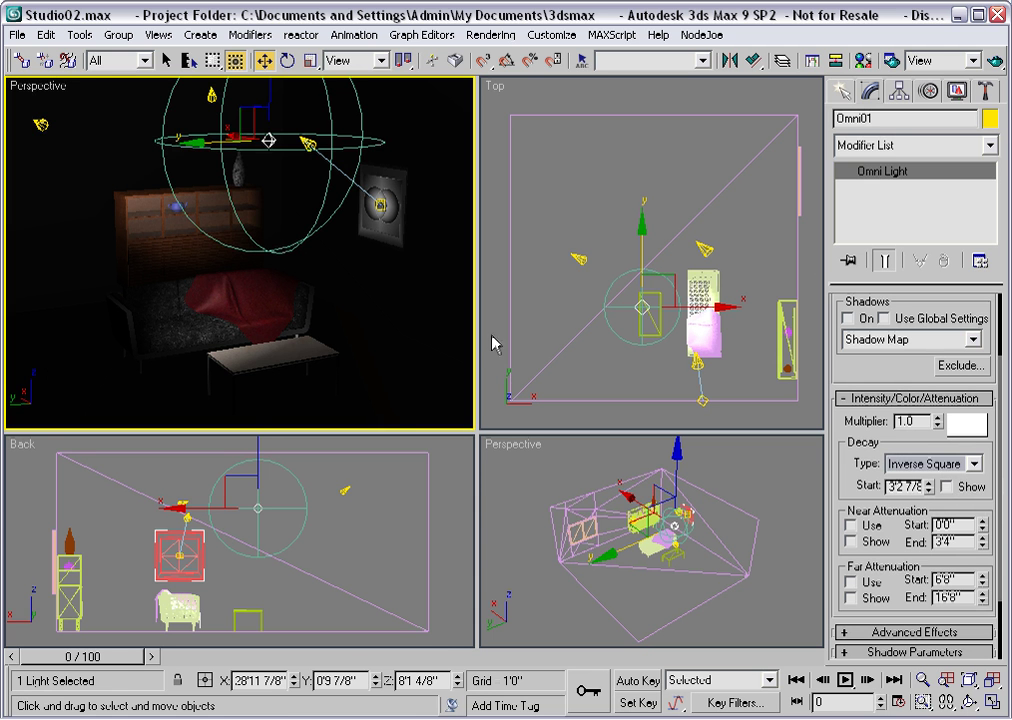
- Set the omni light's decay to Inverse with a start distance of 4'5 2/8" and test-render the Perspective view
left_click(975, 465)
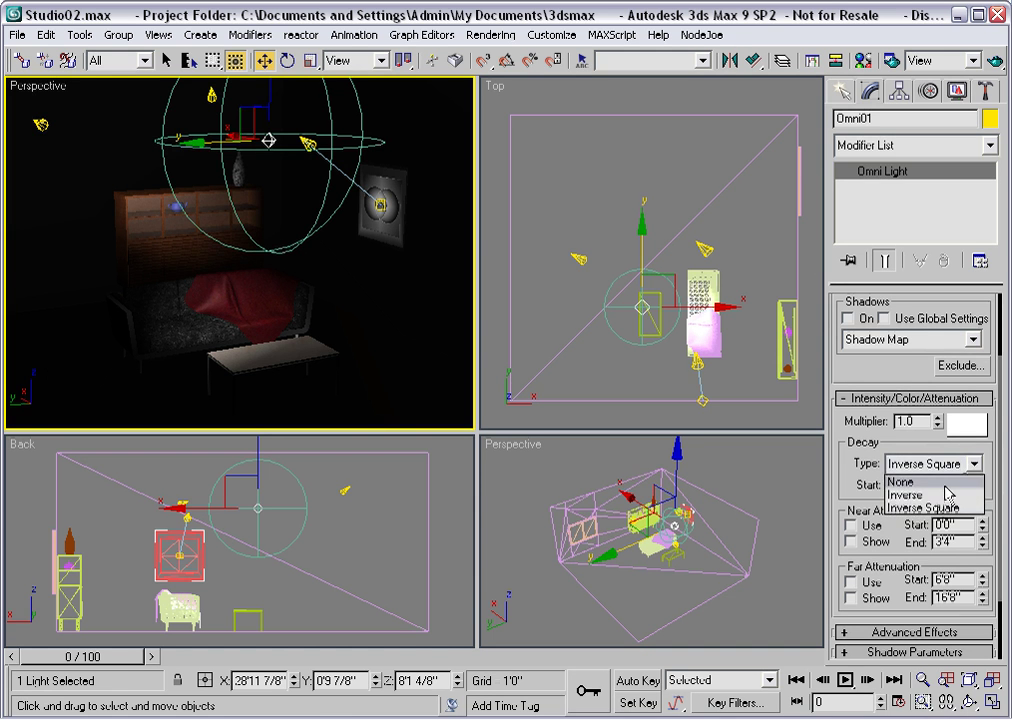
left_click(936, 495)
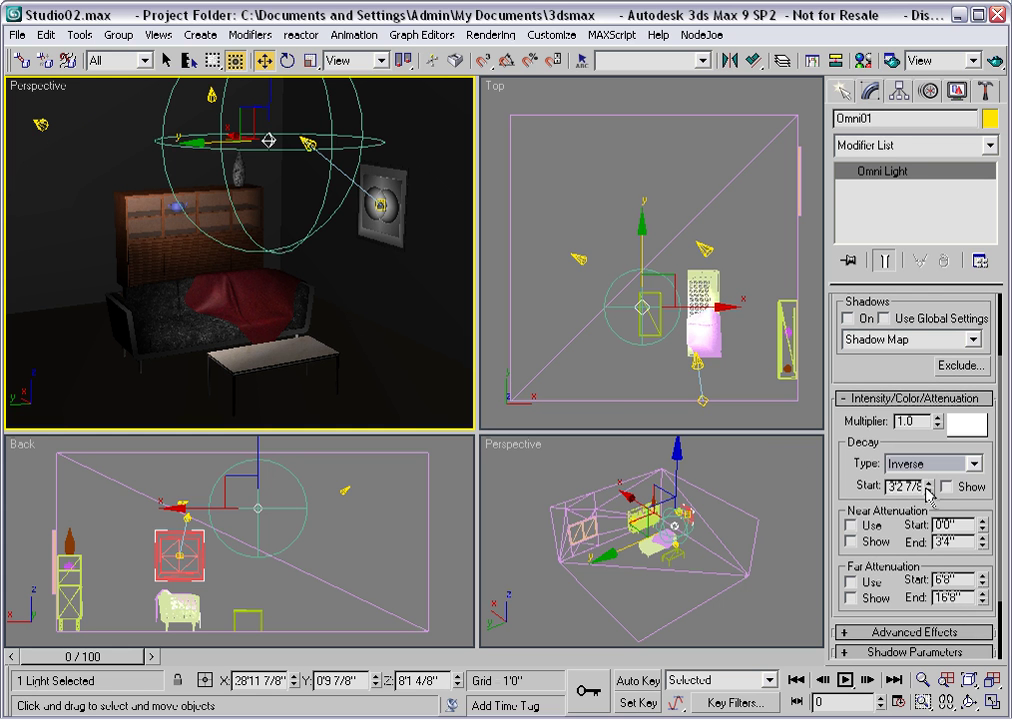
left_click_drag(929, 486, 915, 445)
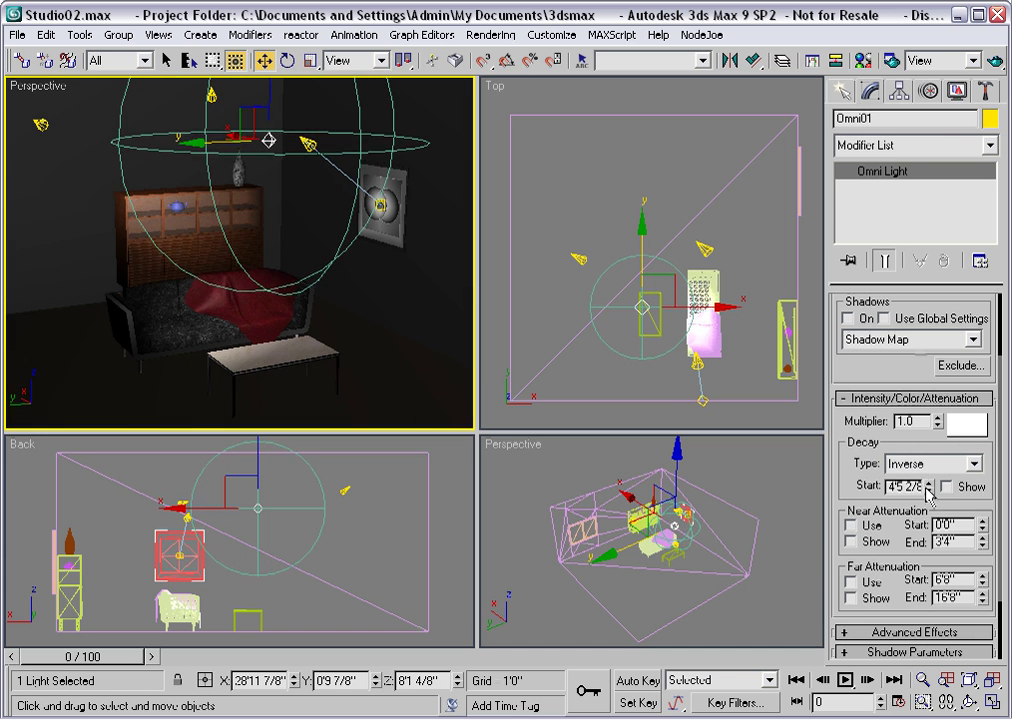
left_click(994, 62)
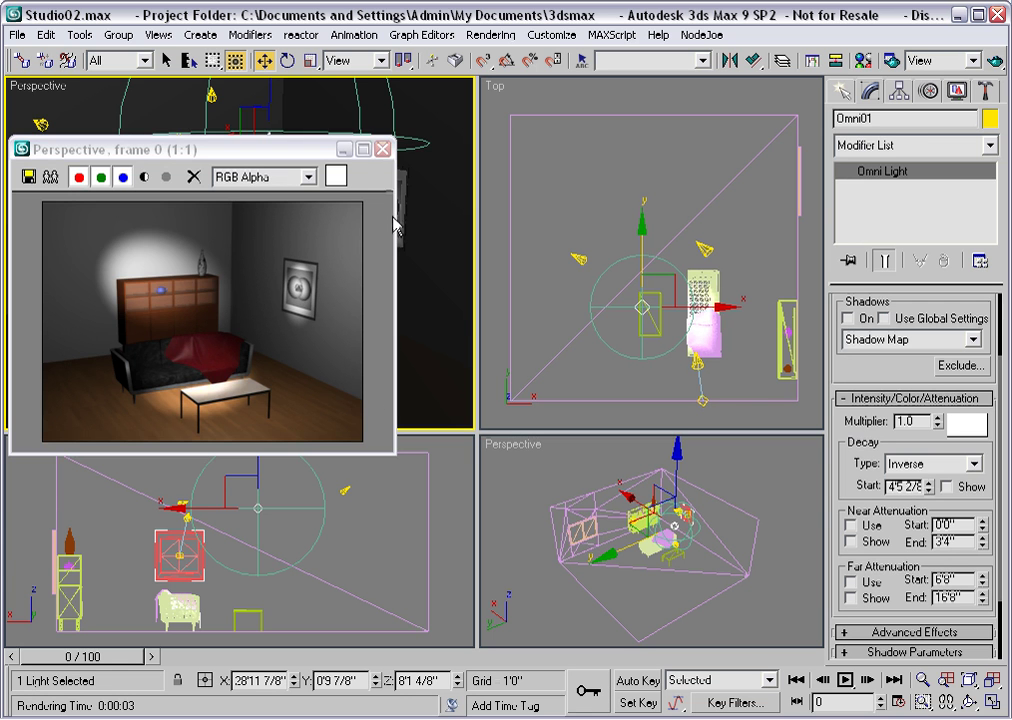
left_click(382, 149)
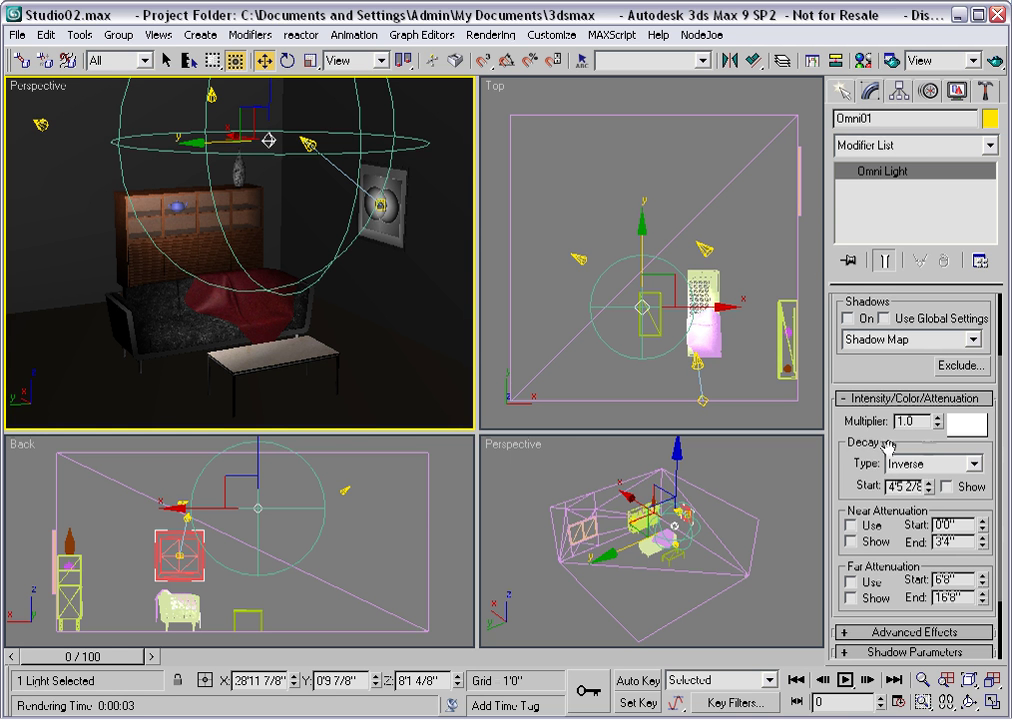
- Set the omni light's decay to None and enable far attenuation with start 8'2 3/8" and end 13'2"
left_click(975, 466)
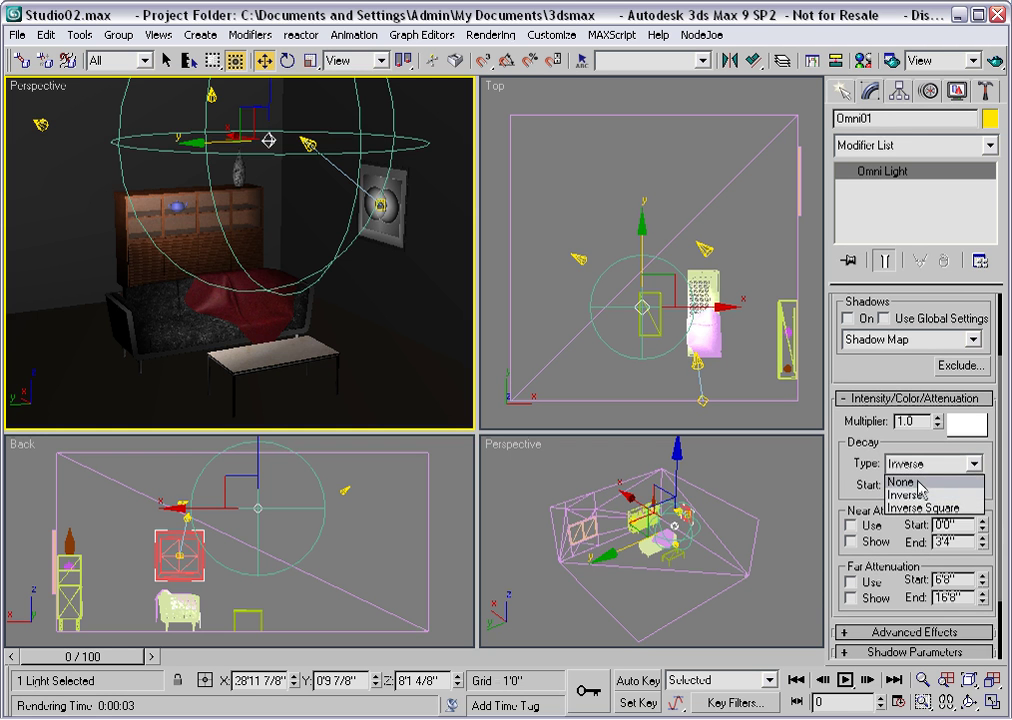
left_click(902, 481)
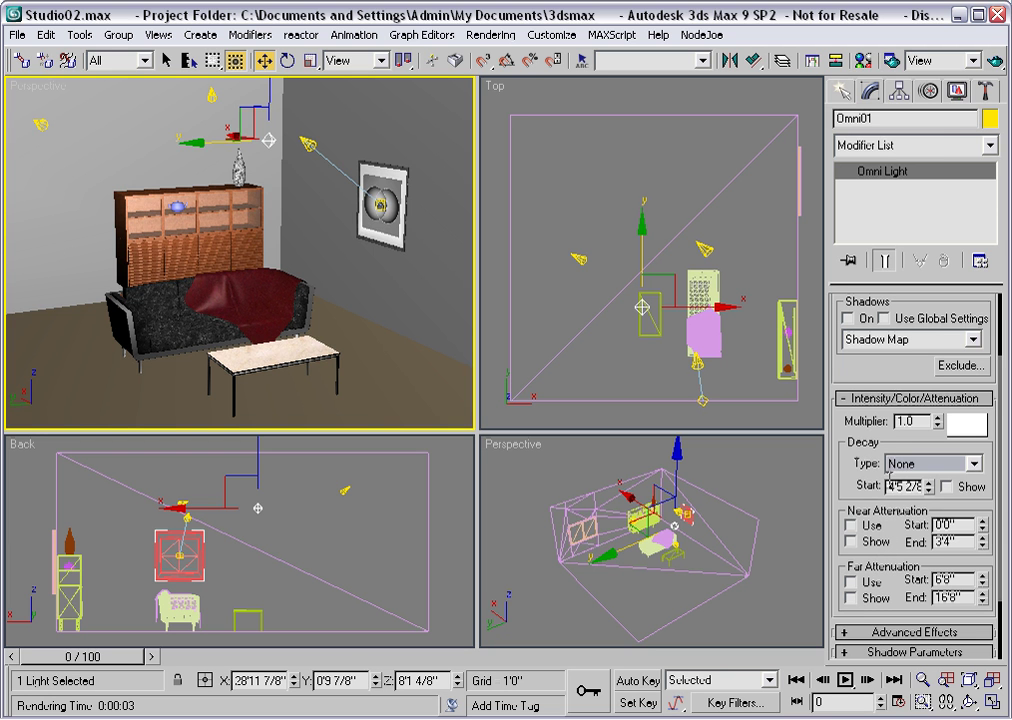
left_click_drag(892, 521, 894, 512)
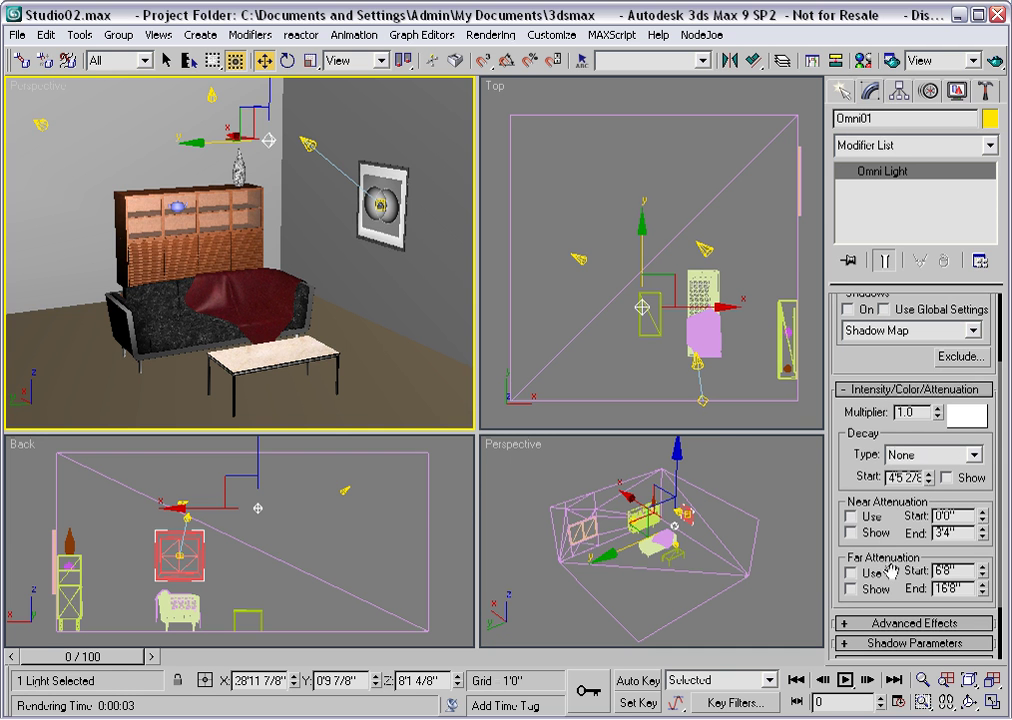
left_click(854, 573)
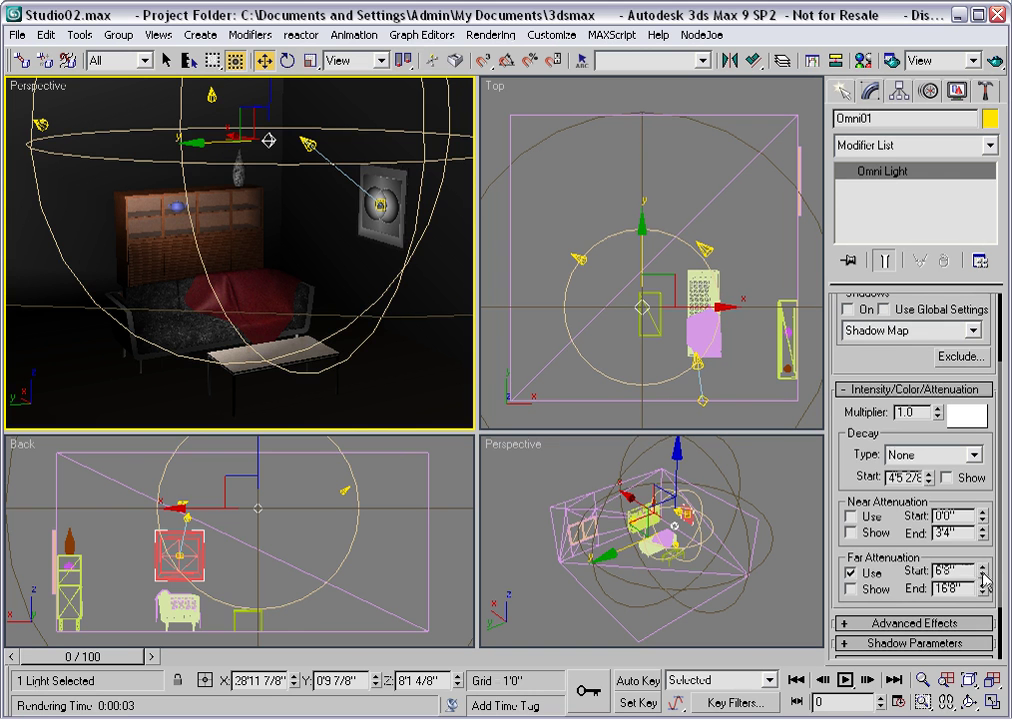
left_click_drag(982, 574, 982, 546)
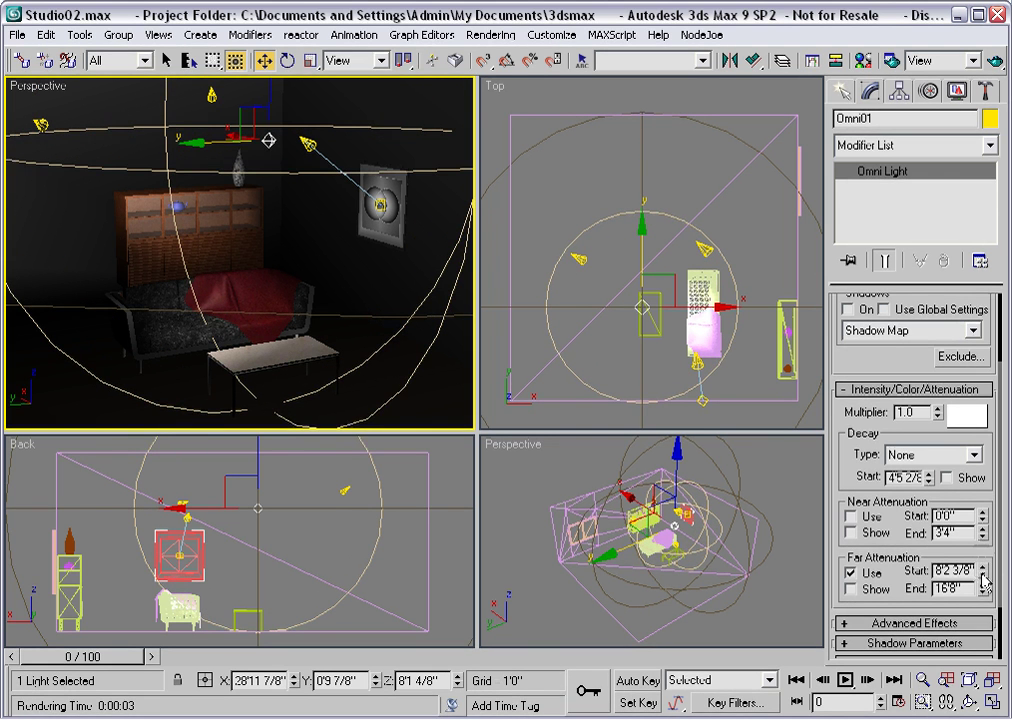
mouse_move(982, 590)
left_mouse_down()
mouse_move(982, 577)
mouse_move(981, 606)
left_mouse_up()
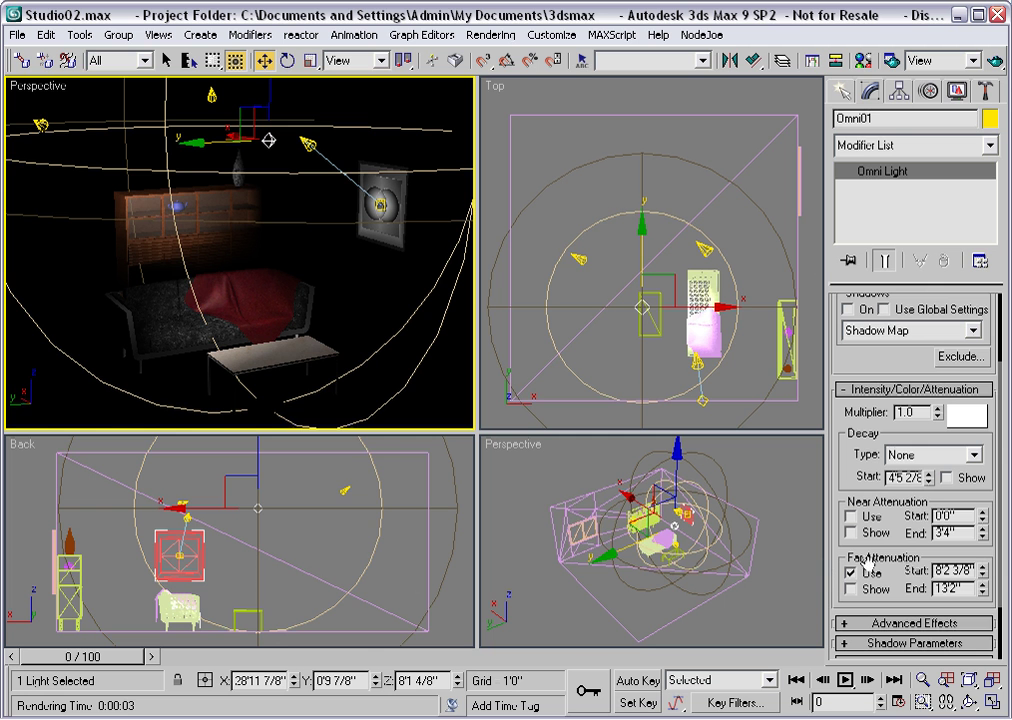
- Set the far attenuation start to 10'3" and end to about 11'10", and test-render the Perspective view
left_click_drag(984, 577, 981, 541)
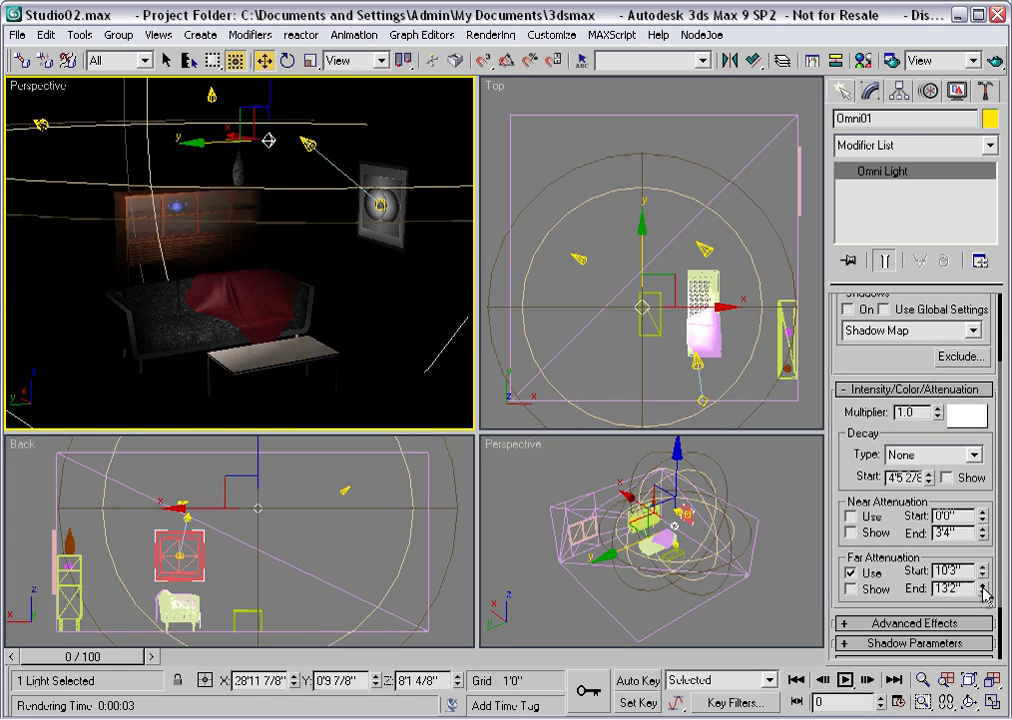
left_click_drag(984, 592, 984, 608)
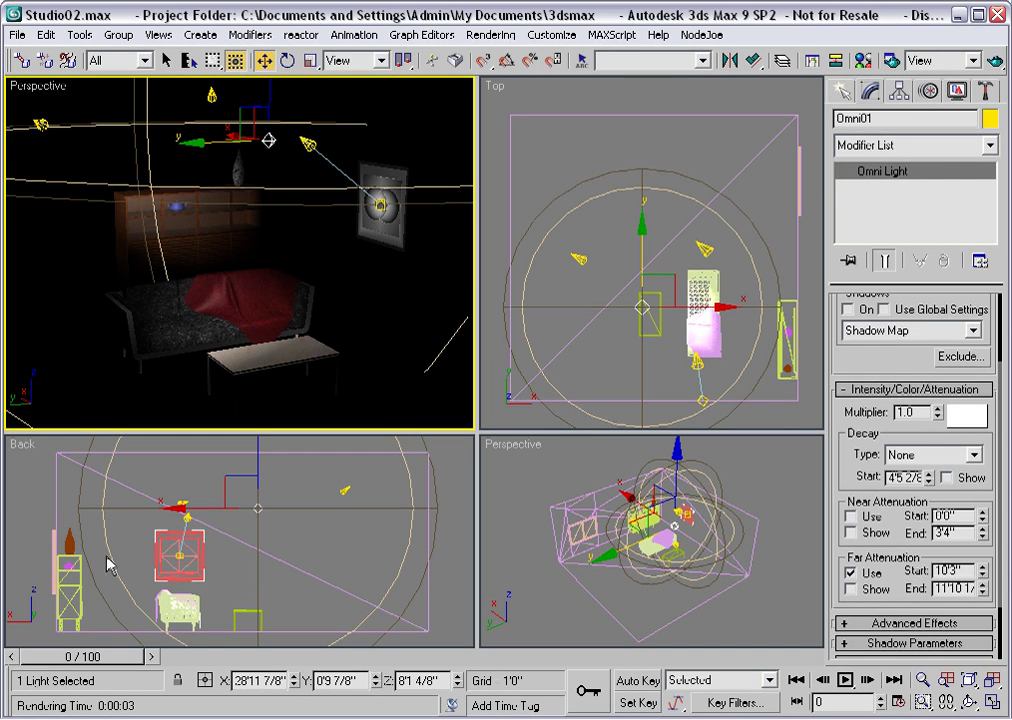
left_click(995, 60)
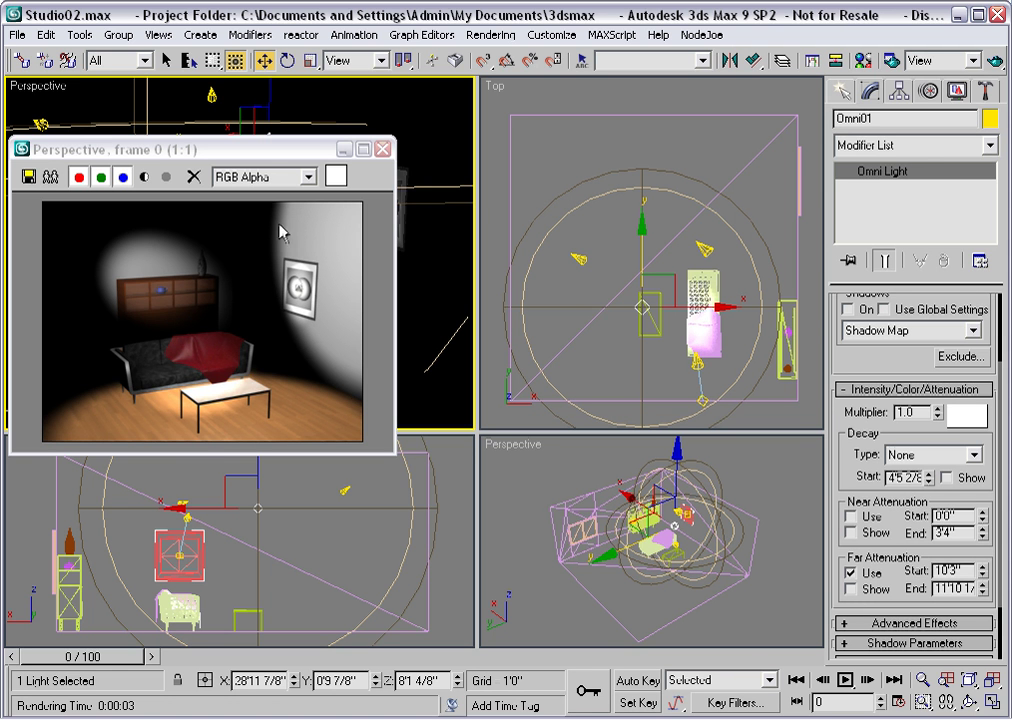
left_click(382, 149)
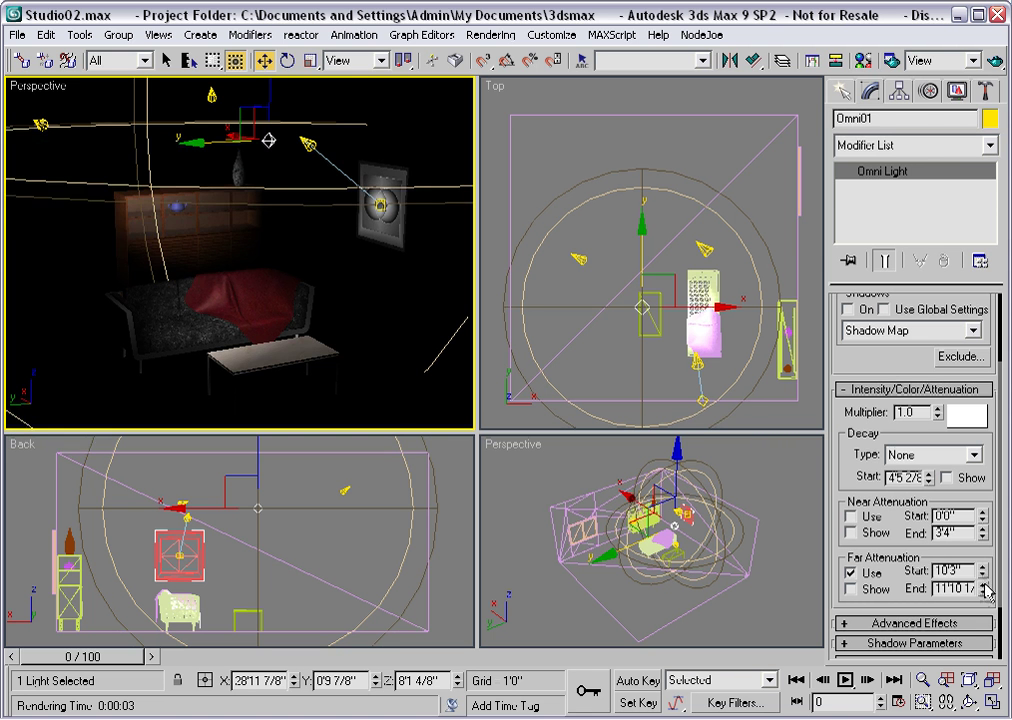
- Extend the far attenuation end to 20'1 5/8" and render the Perspective view again
left_click_drag(983, 594, 980, 515)
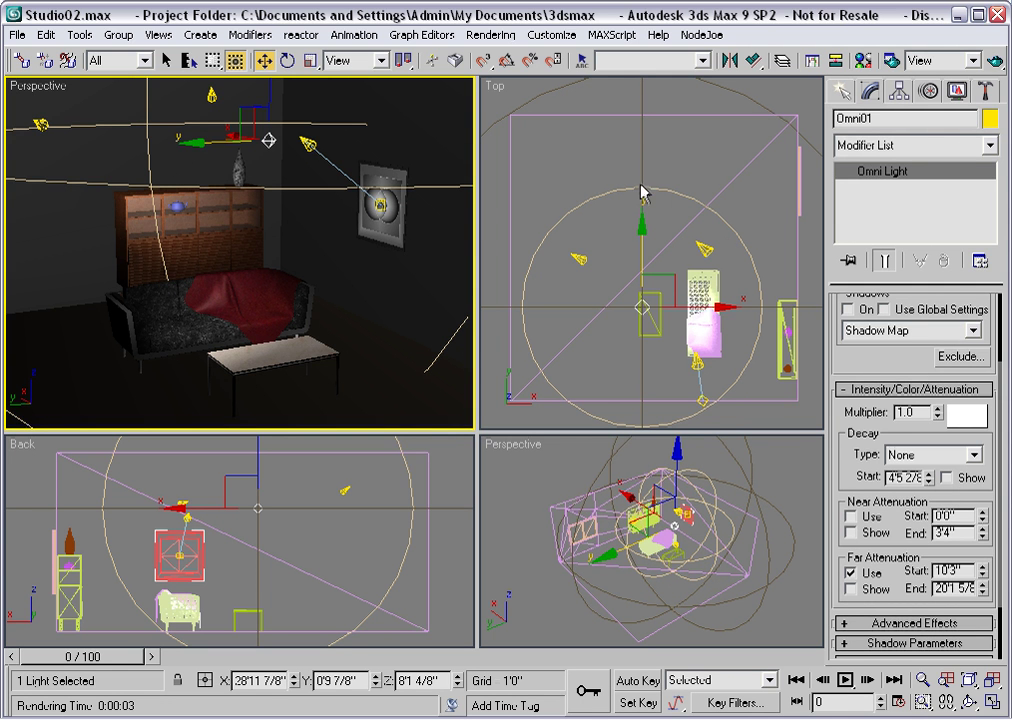
left_click(995, 62)
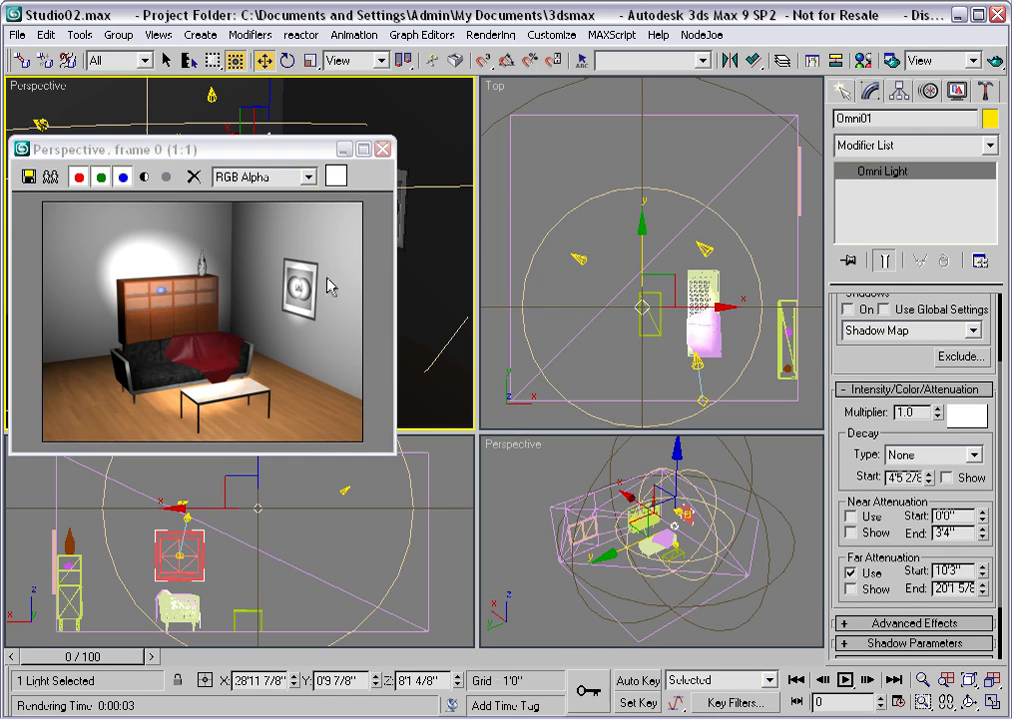
left_click(383, 149)
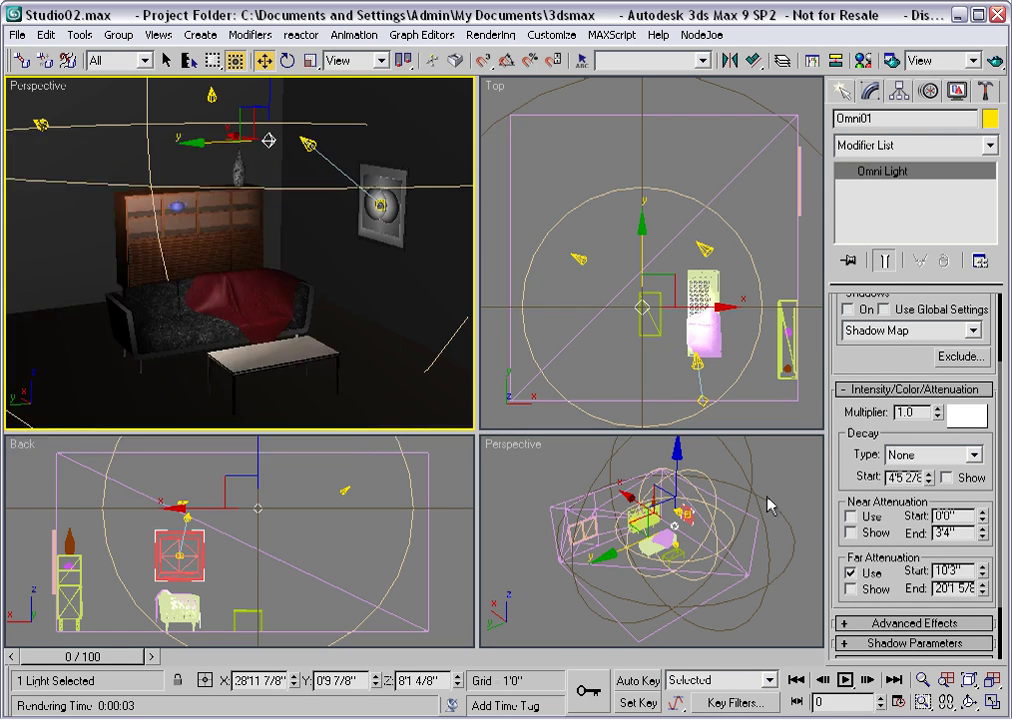
- Disable far attenuation and enable near attenuation with start 3'6 1/8" and end 7'6 3/8"
left_click(850, 573)
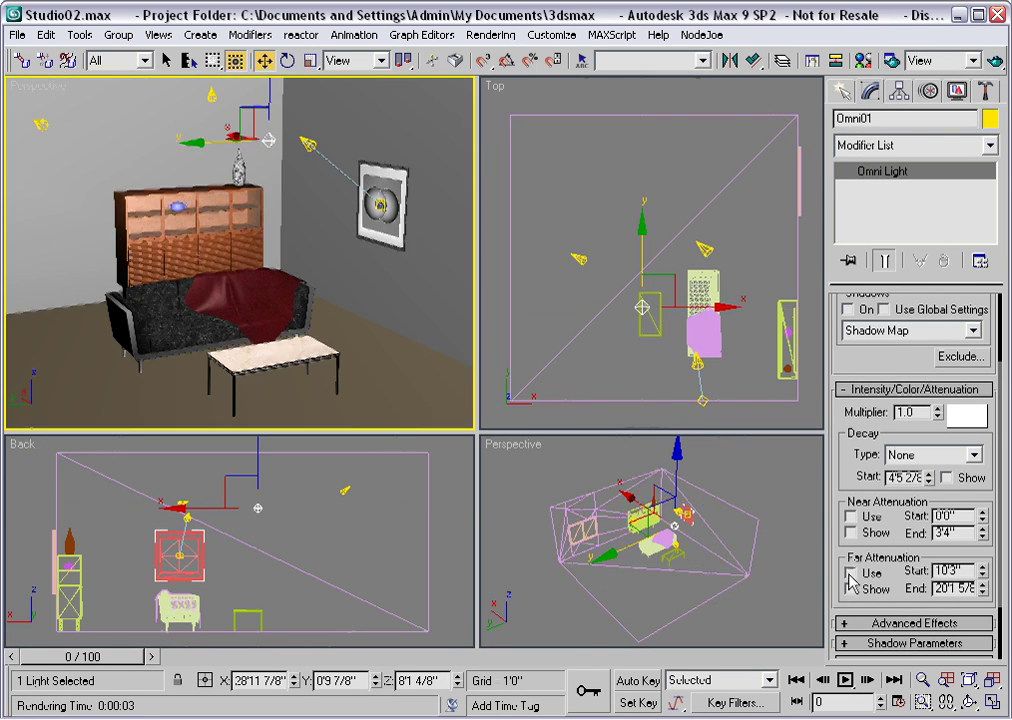
left_click(850, 516)
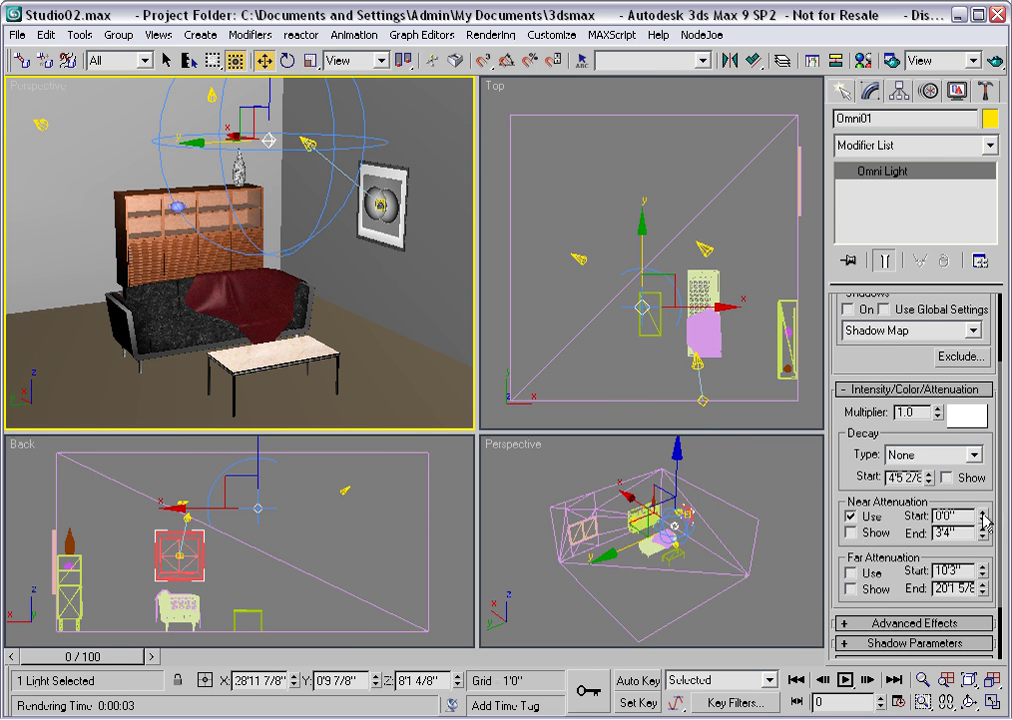
left_click_drag(985, 518, 970, 330)
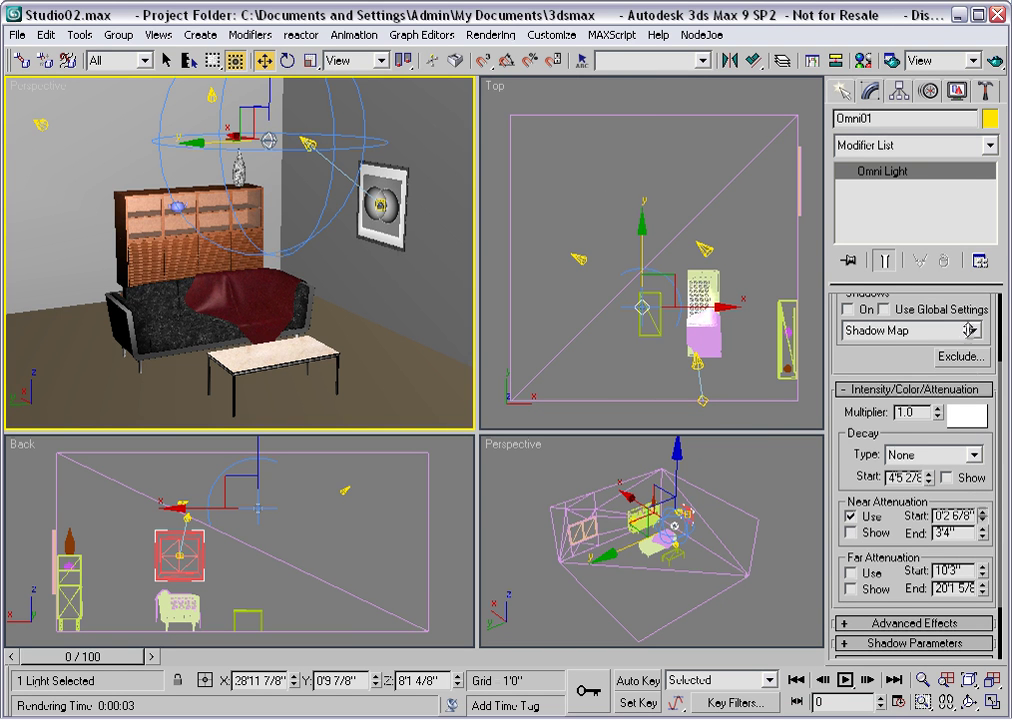
left_click_drag(985, 522, 912, 258)
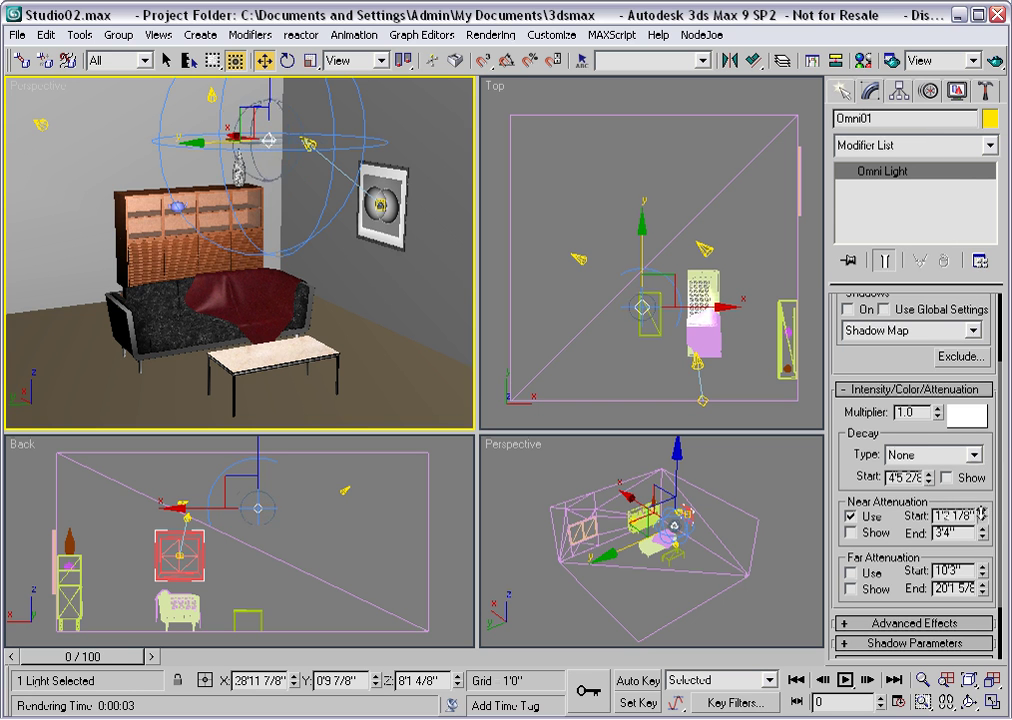
left_click_drag(983, 516, 982, 457)
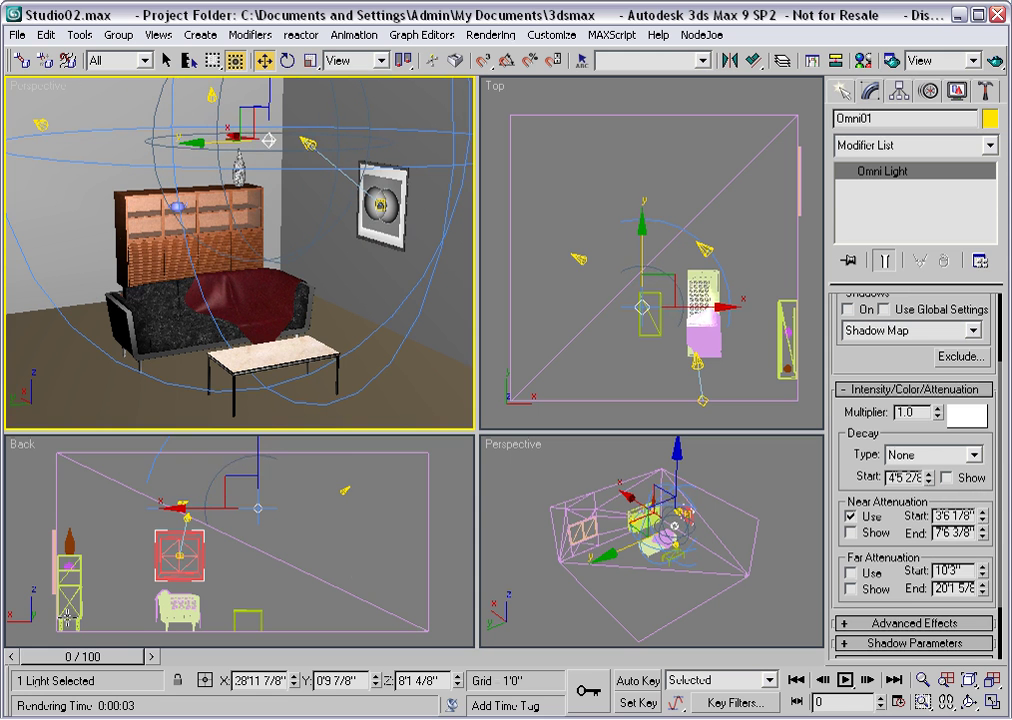
- Re-enable the omni light's far attenuation and turn on Show for its range
right_click(140, 546)
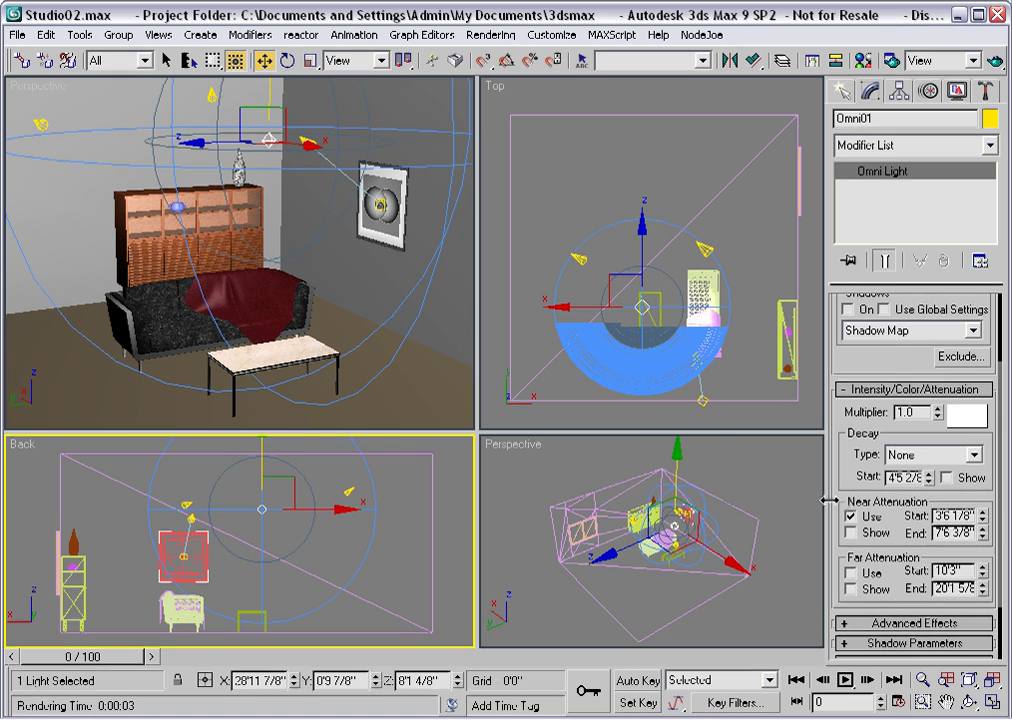
left_click(851, 574)
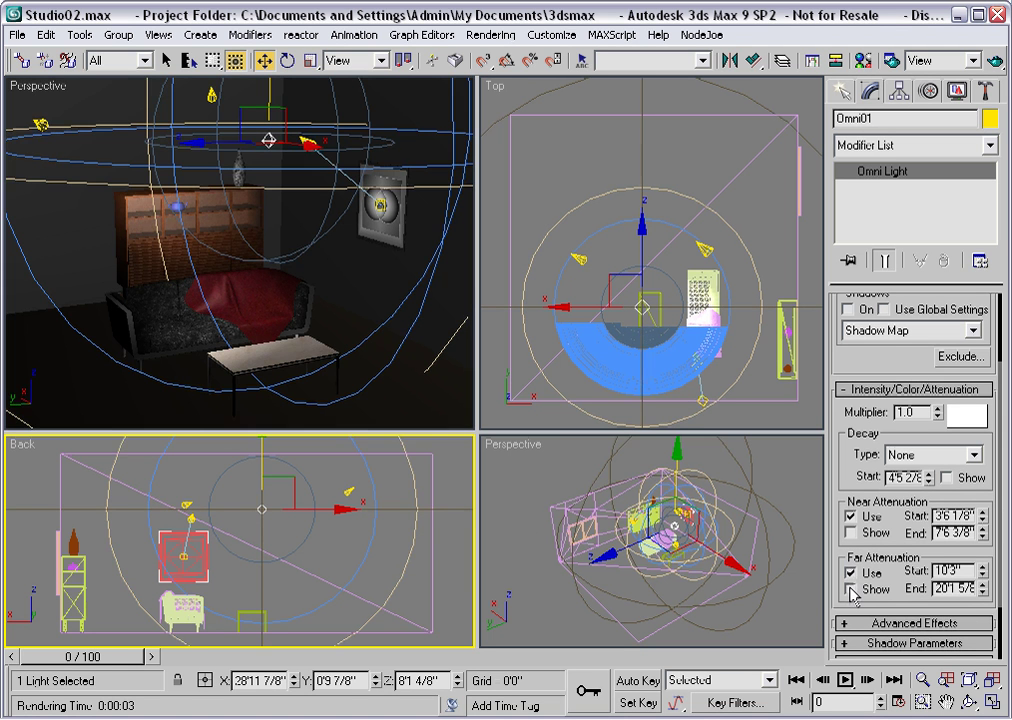
left_click(851, 590)
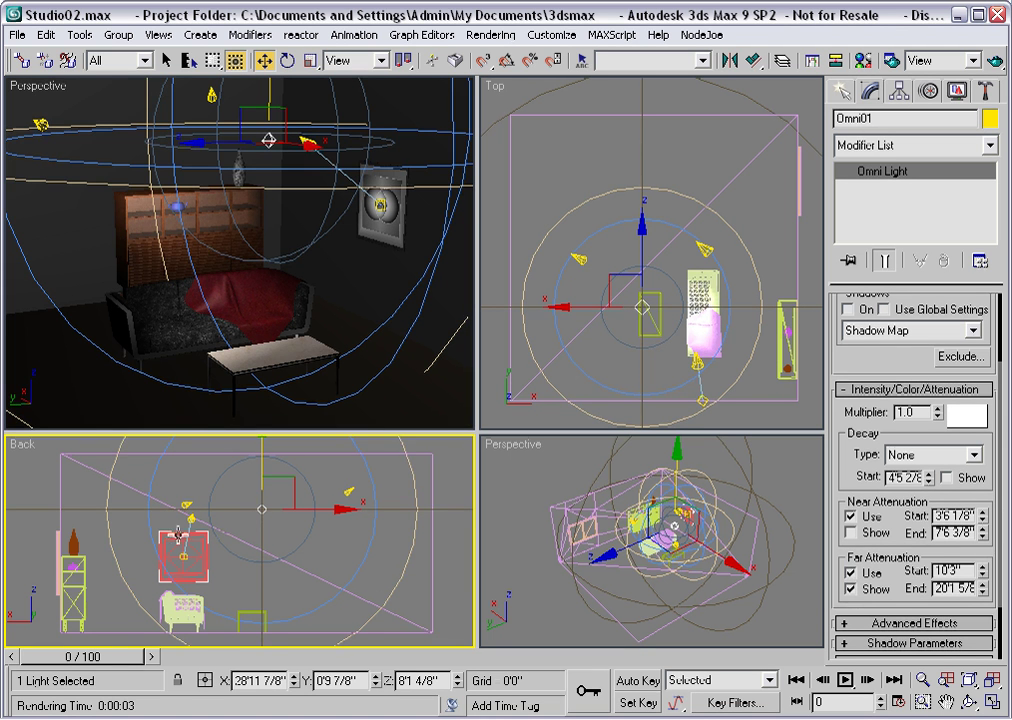
middle_click_drag(171, 540, 173, 540)
scroll(172, 541, "down", 2)
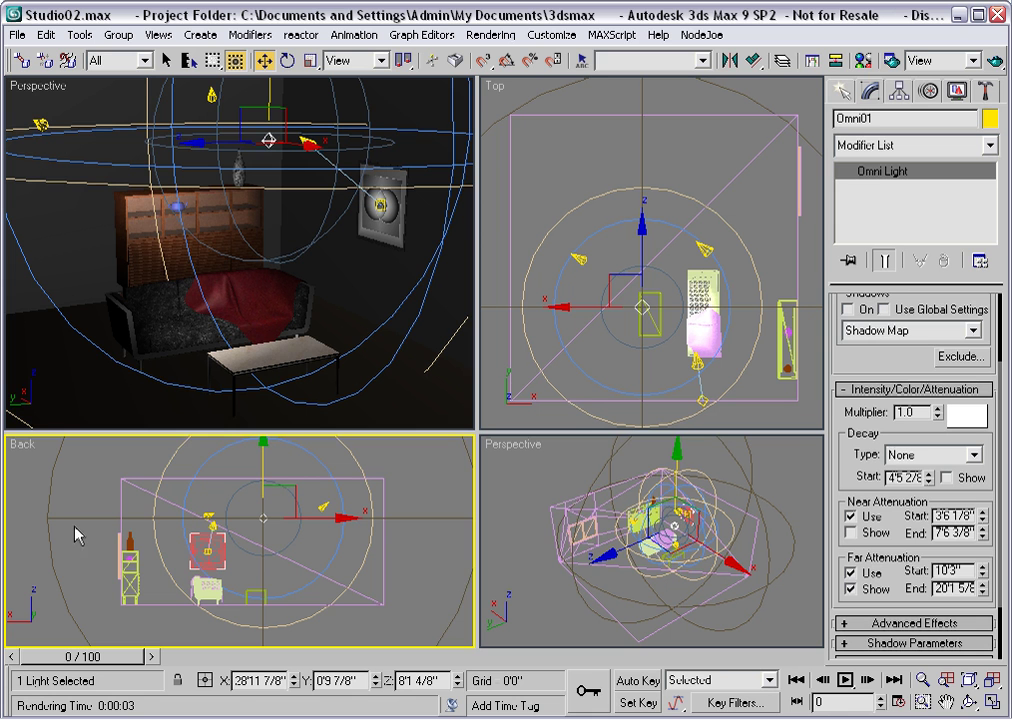
- Scale the omni light in the Back view to about 65.1 percent on both X and Z
left_click(313, 62)
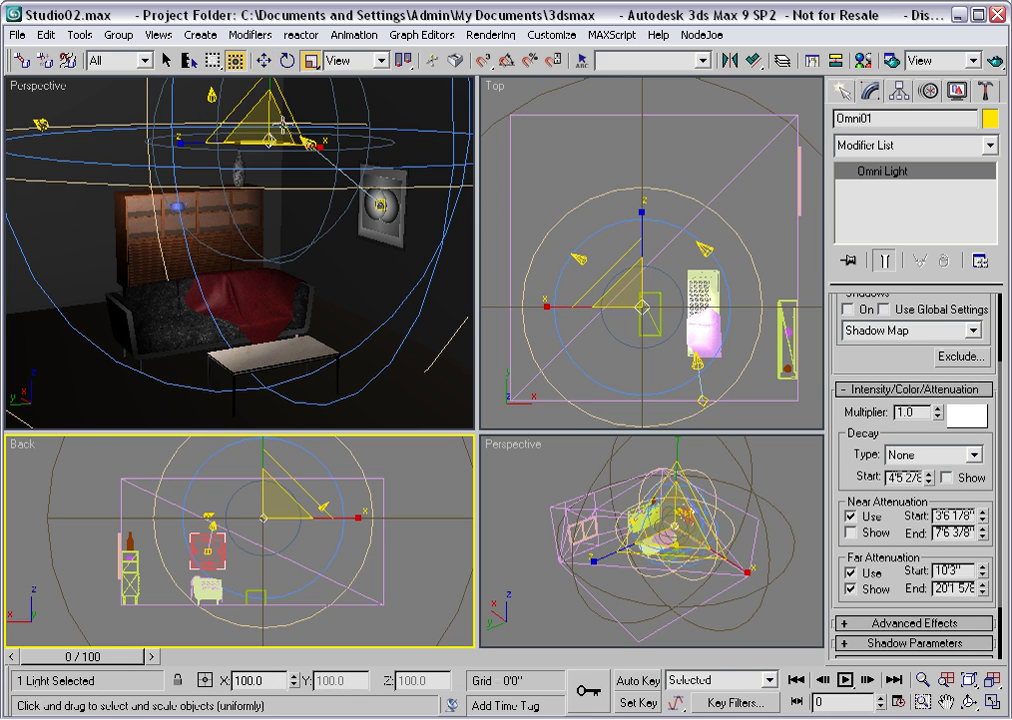
key("r")
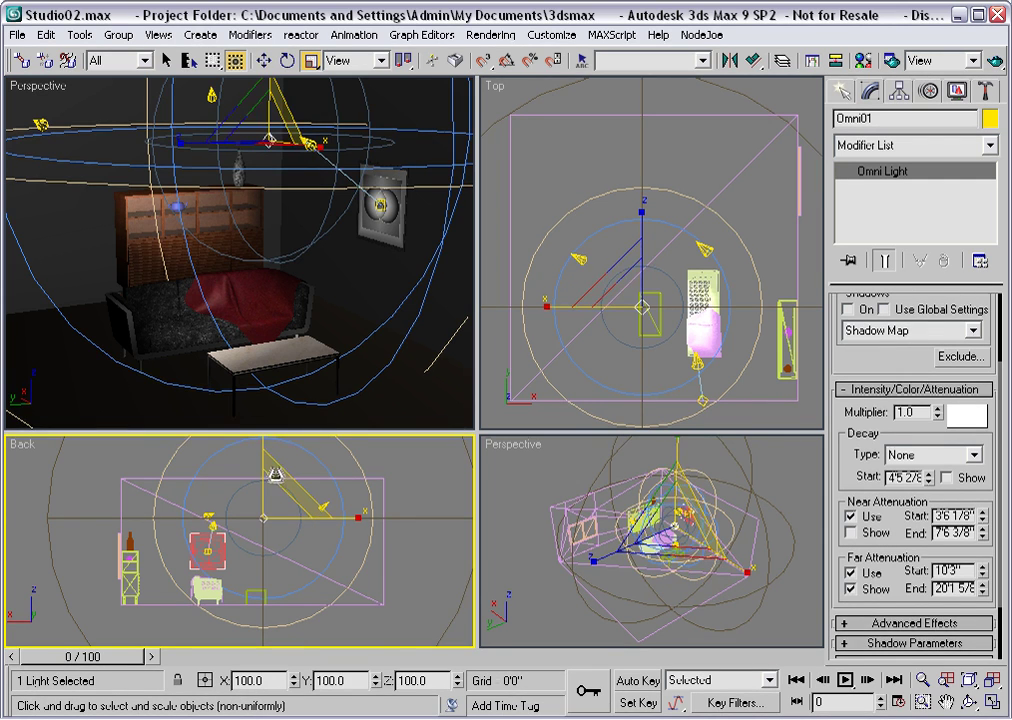
left_click_drag(275, 474, 266, 574)
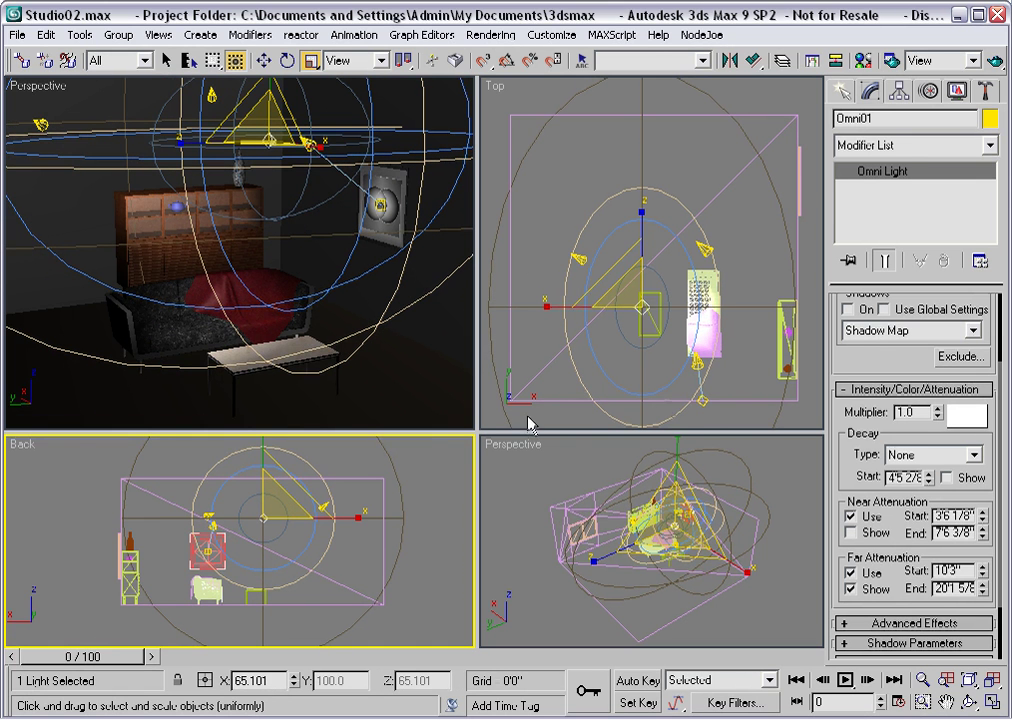
- Stretch the omni light to about 124.6 percent along Y and flatten it to about 37.3 percent along Z
left_click(641, 218)
left_click_drag(641, 213, 640, 189)
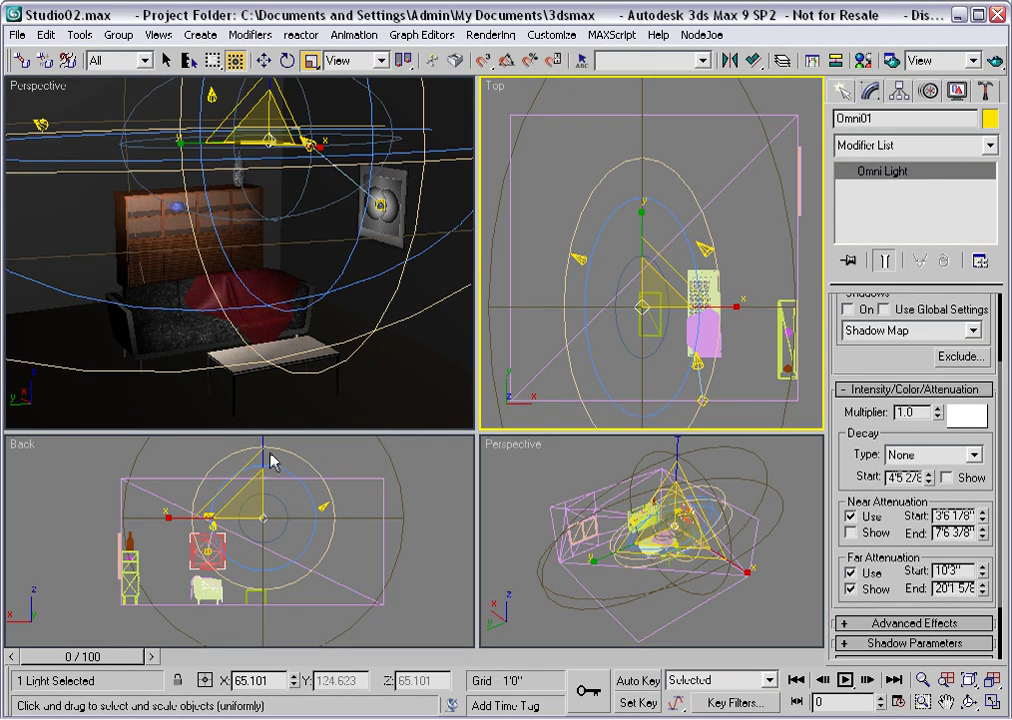
middle_click_drag(269, 461, 258, 488)
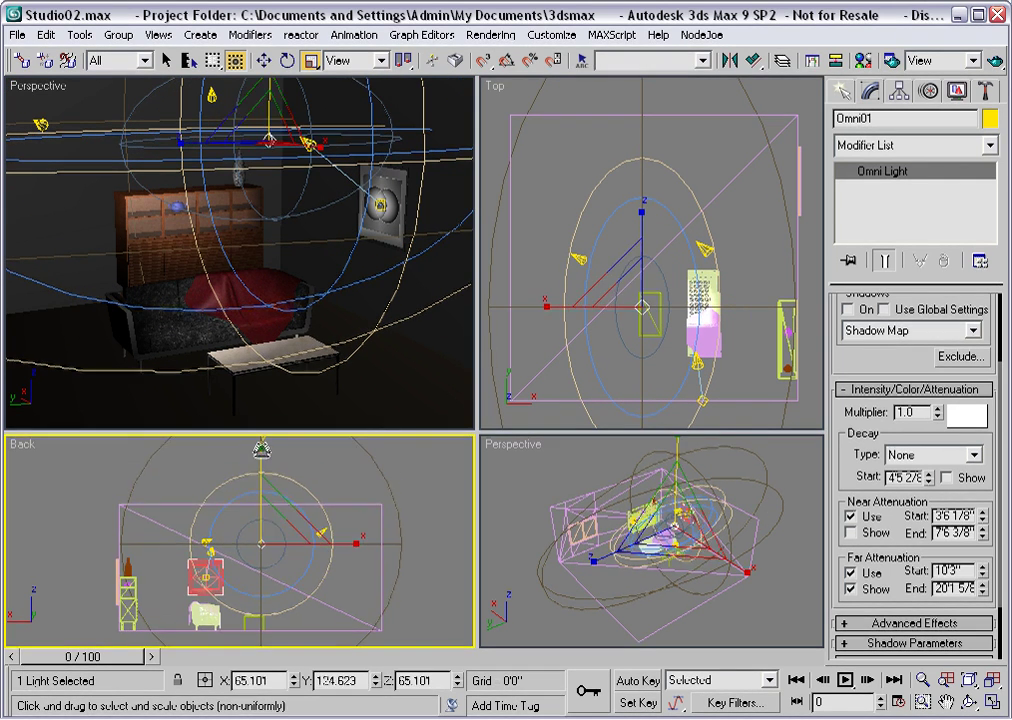
left_click_drag(258, 488, 257, 489)
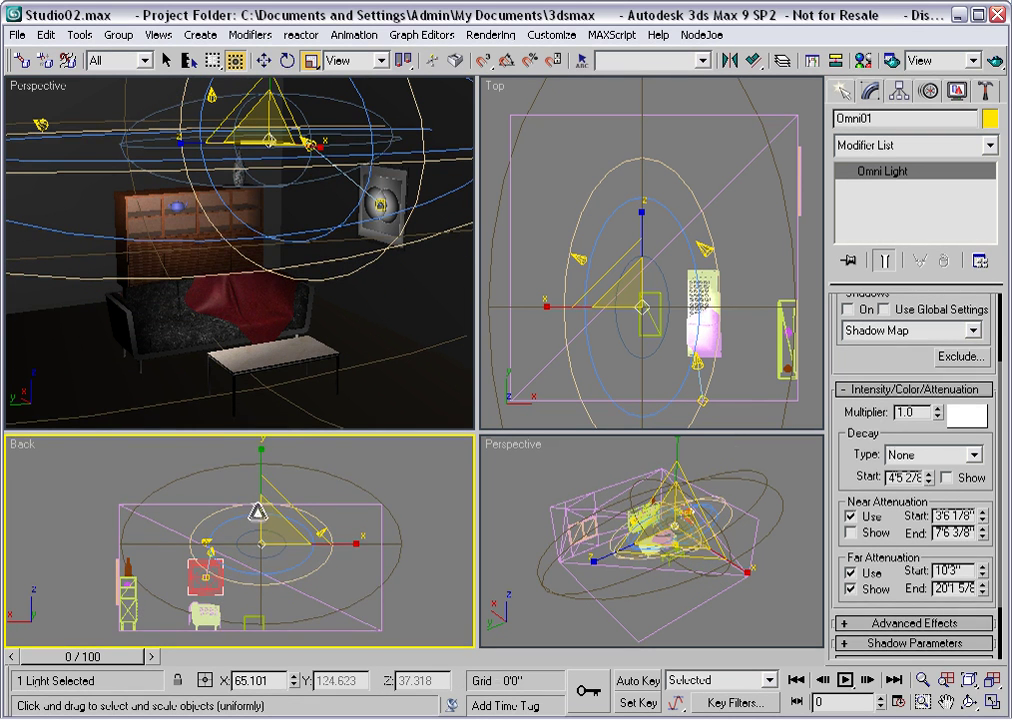